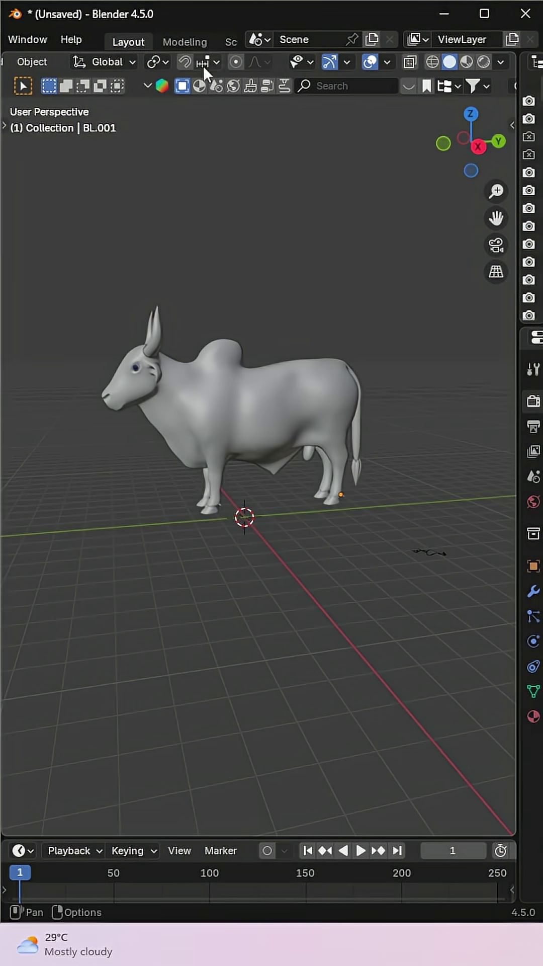
pyautogui.scroll(-3, 188, 41)
pyautogui.scroll(-3, 188, 42)
pyautogui.scroll(-2, 188, 42)
# Step: Add a Glare node set to Bloom on the compositor's image link
pyautogui.click(188, 42)
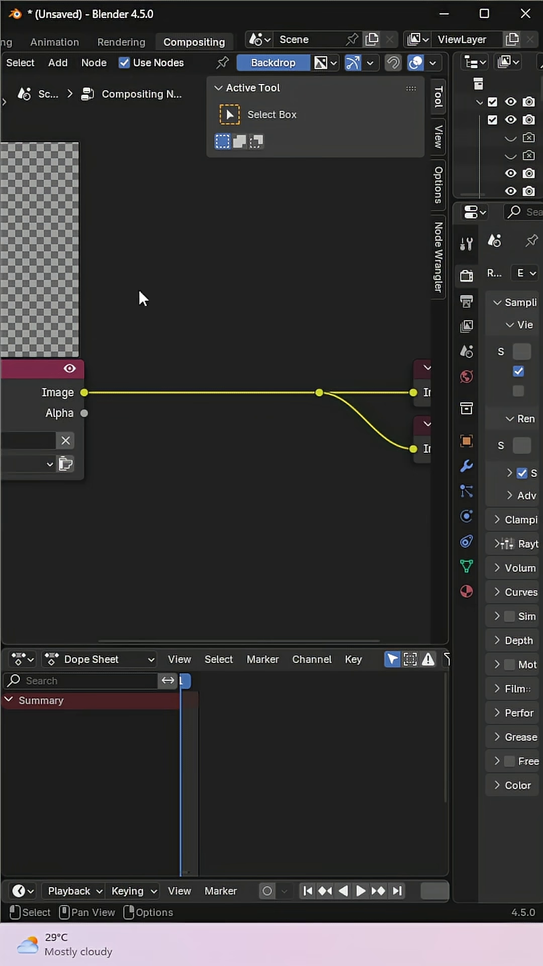
pyautogui.hotkey('shift', 'a')
pyautogui.click(192, 294)
pyautogui.write('gla')
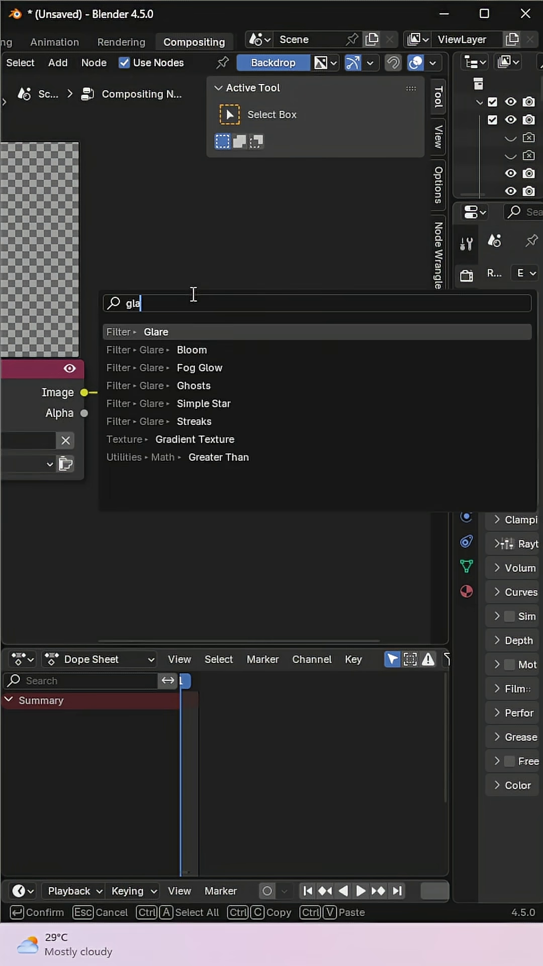
pyautogui.press('Return')
pyautogui.click(120, 195)
pyautogui.click(188, 284)
pyautogui.click(180, 328)
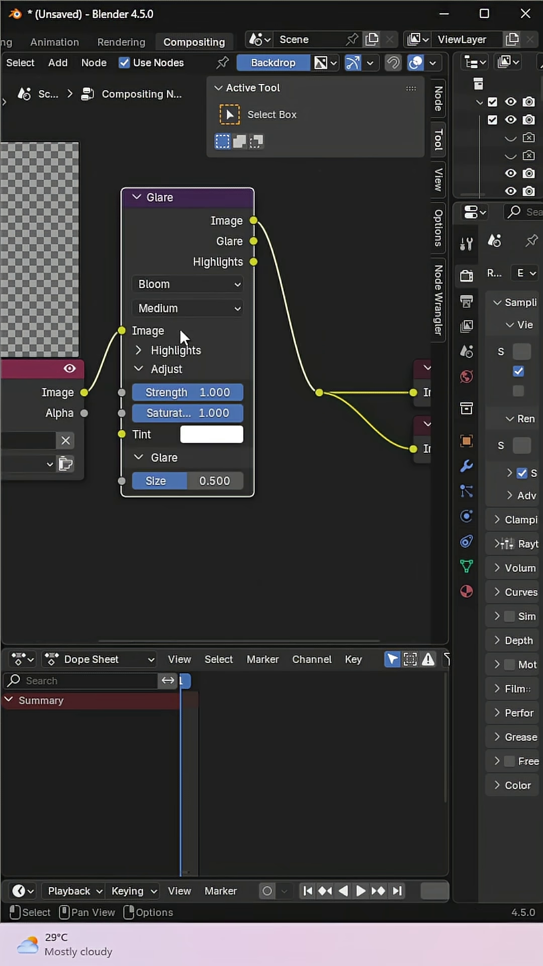
pyautogui.scroll(3, 108, 37)
pyautogui.scroll(2, 108, 38)
# Step: Preview the bull in Rendered shading with Cycles on GPU at 32 viewport samples
pyautogui.click(164, 41)
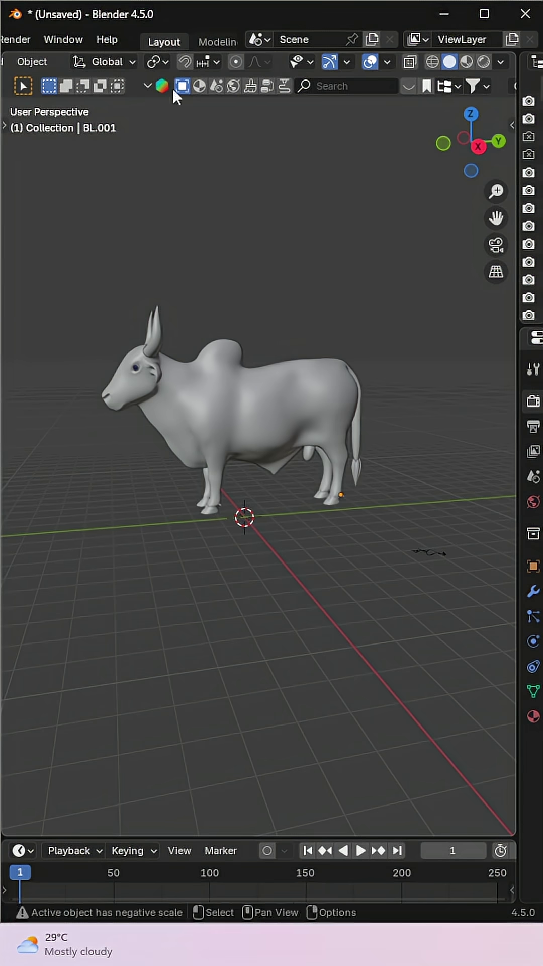
pyautogui.click(481, 59)
pyautogui.moveTo(517, 362); pyautogui.dragTo(291, 378)
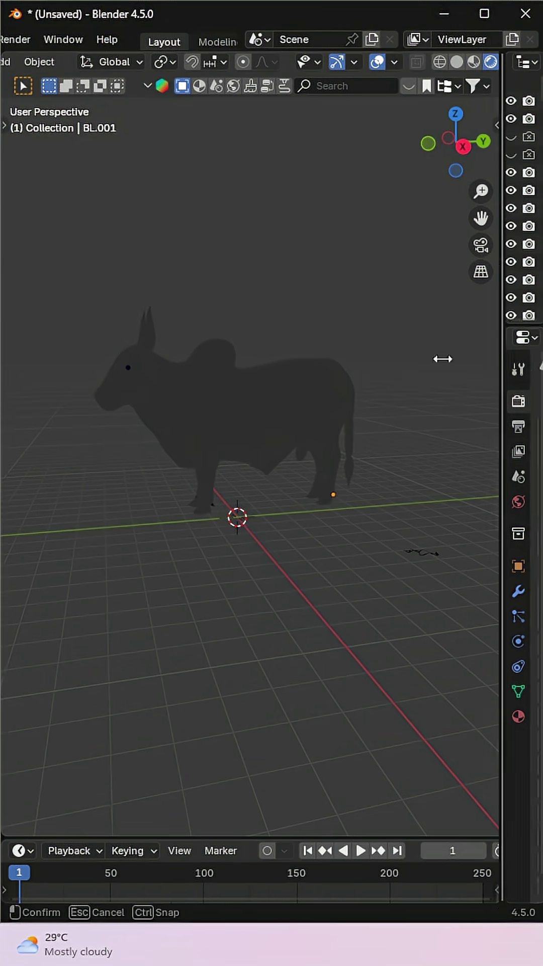
pyautogui.click(424, 398)
pyautogui.click(454, 457)
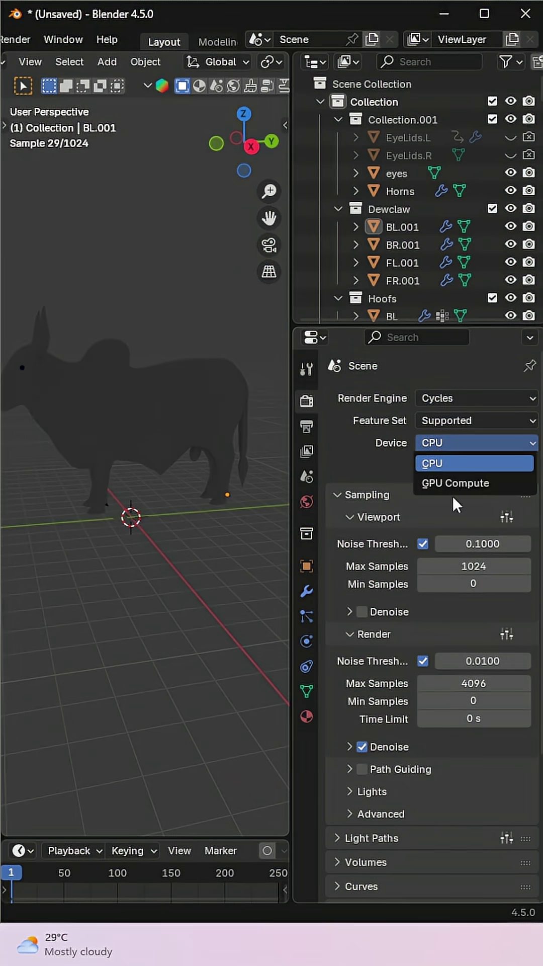
pyautogui.click(453, 481)
pyautogui.click(473, 543)
pyautogui.write('32')
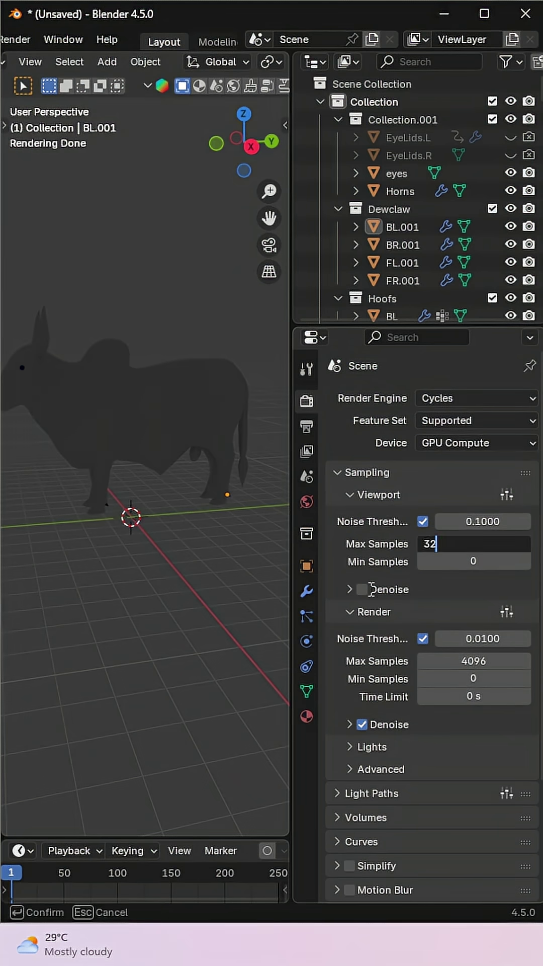
pyautogui.press('Return')
# Step: Set the World background color to black and select the bull's body
pyautogui.click(306, 501)
pyautogui.click(454, 510)
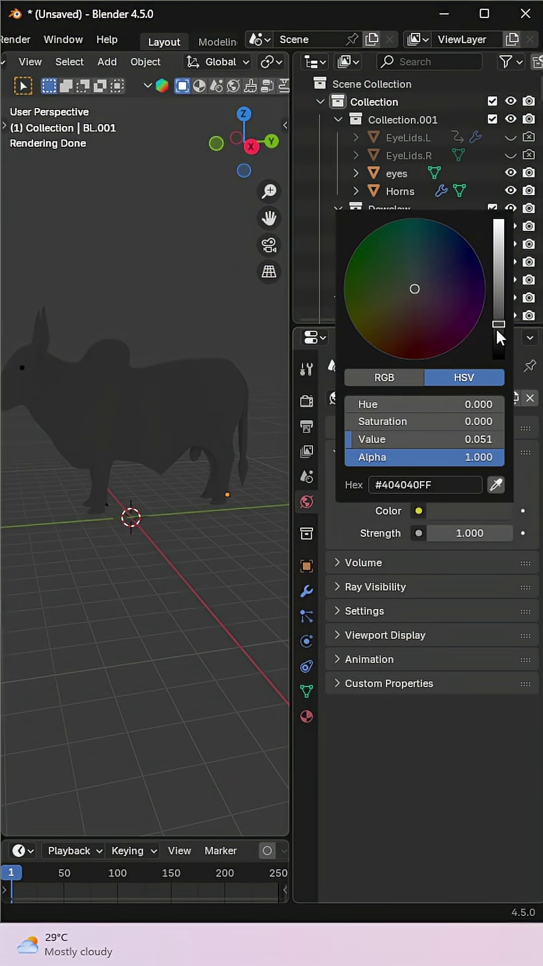
pyautogui.moveTo(498, 334); pyautogui.dragTo(498, 356)
pyautogui.moveTo(295, 397); pyautogui.dragTo(518, 423)
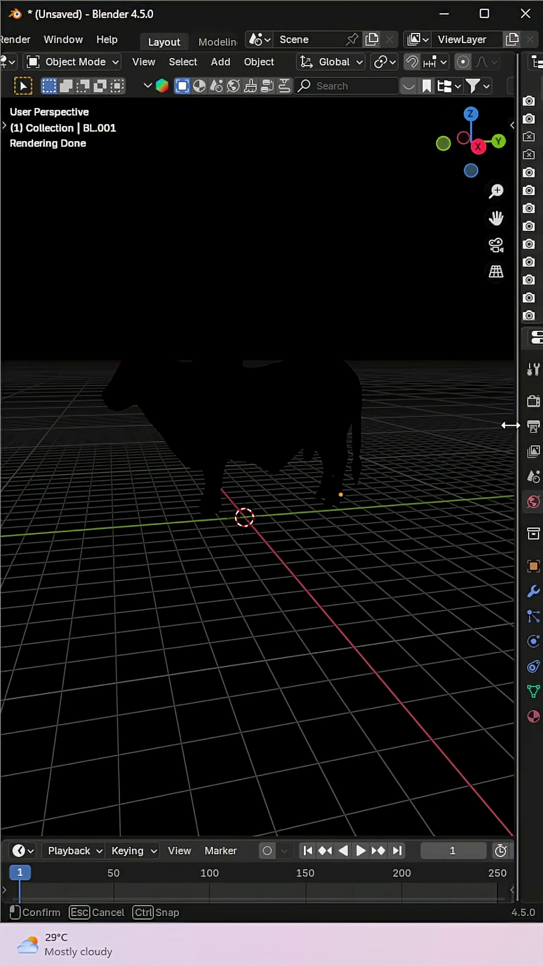
pyautogui.click(287, 422)
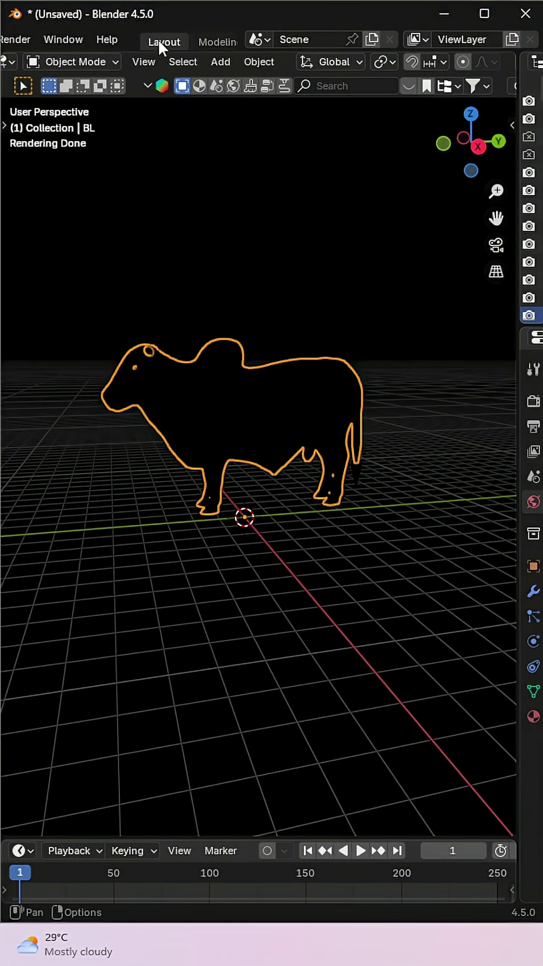
pyautogui.scroll(-3, 158, 39)
pyautogui.scroll(-2, 158, 38)
pyautogui.scroll(-2, 158, 39)
# Step: In the Shading workspace, drag the GlowEdge Principled BSDF base color value to 0 (black)
pyautogui.click(158, 39)
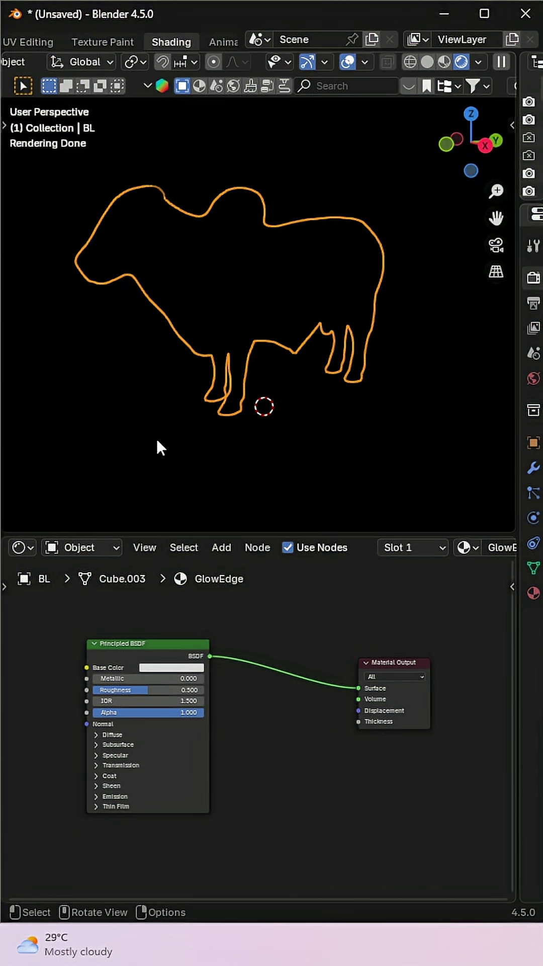
pyautogui.click(171, 667)
pyautogui.moveTo(233, 531); pyautogui.dragTo(233, 577)
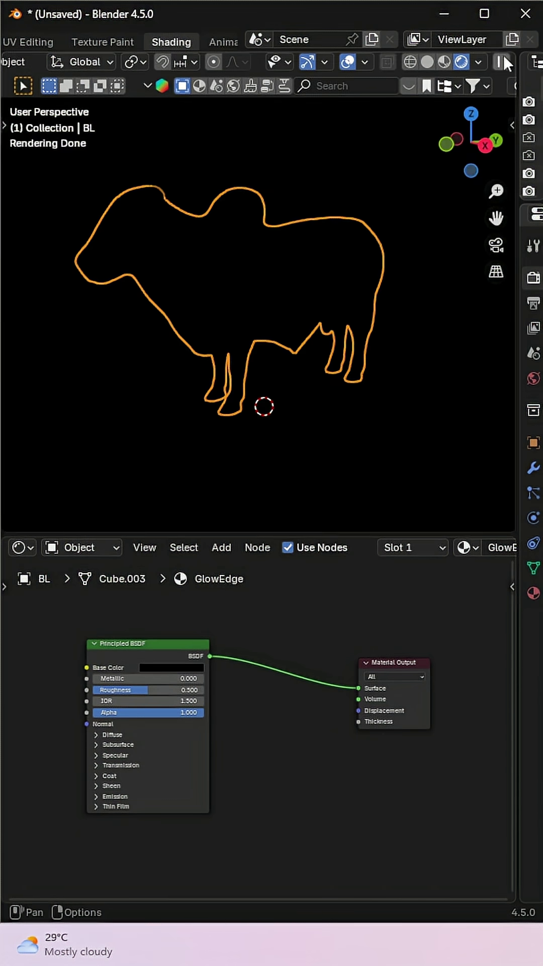
pyautogui.click(478, 62)
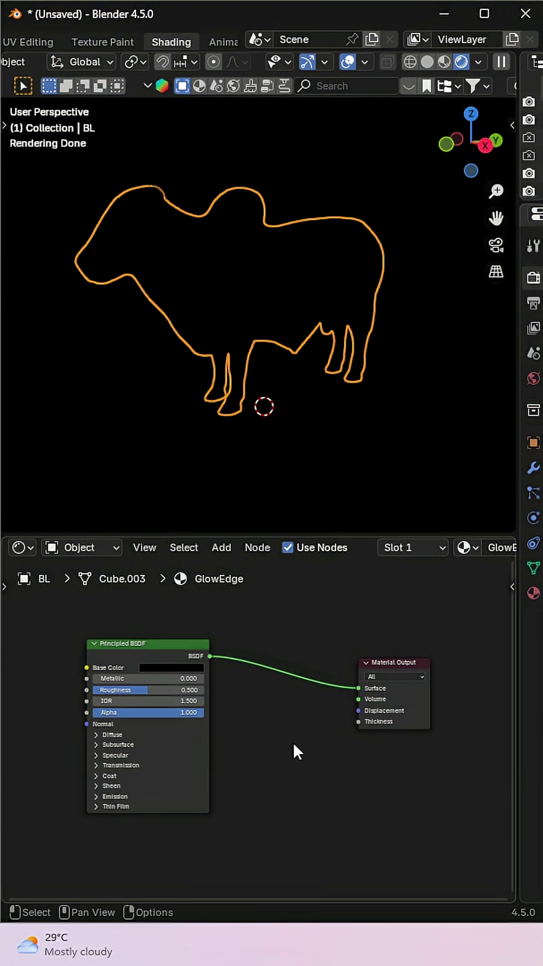
# Step: Add an Emission node and a Mix Shader on the material link, with Emission feeding the mix
pyautogui.hotkey('shift', 'a')
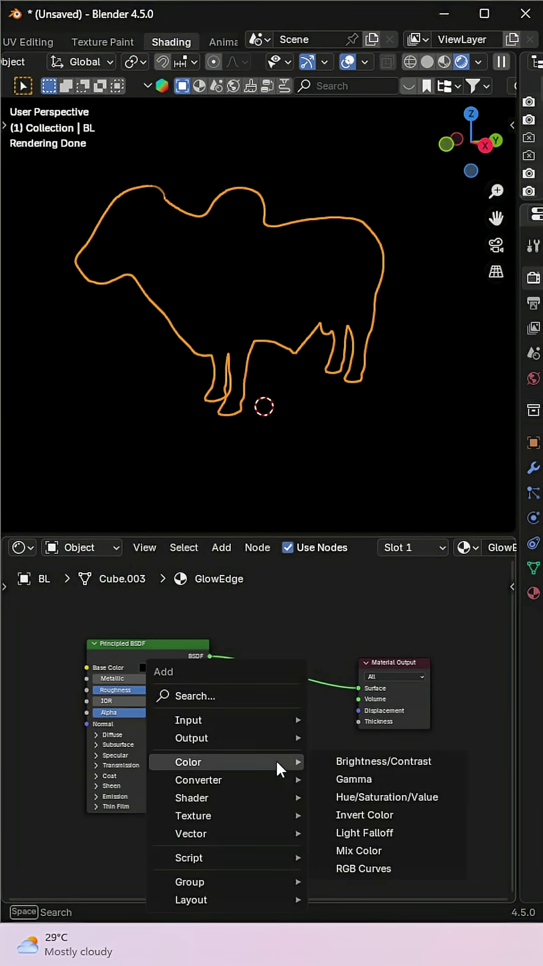
pyautogui.click(214, 695)
pyautogui.write('e')
pyautogui.press('Return')
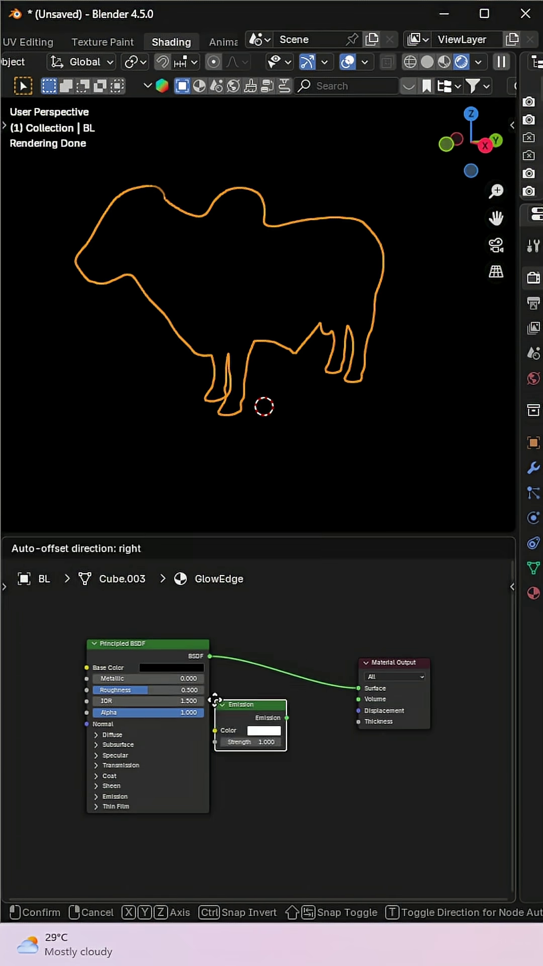
pyautogui.click(238, 781)
pyautogui.hotkey('shift', 'a')
pyautogui.write('mix')
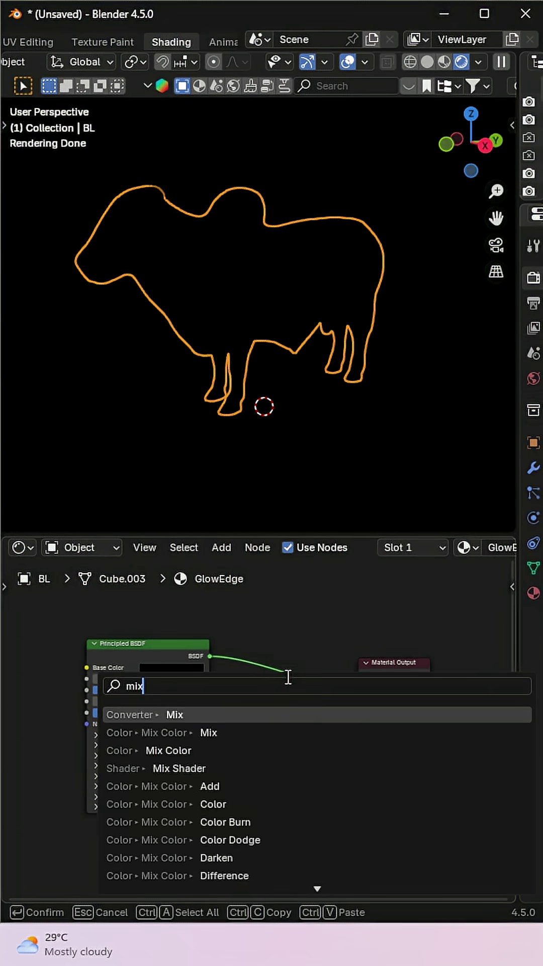
pyautogui.press('Return')
pyautogui.click(278, 664)
pyautogui.moveTo(310, 792)
pyautogui.mouseDown()
pyautogui.moveTo(201, 842)
pyautogui.moveTo(265, 715)
pyautogui.mouseUp()
# Step: Make the emission color red with a strength of 3
pyautogui.click(176, 855)
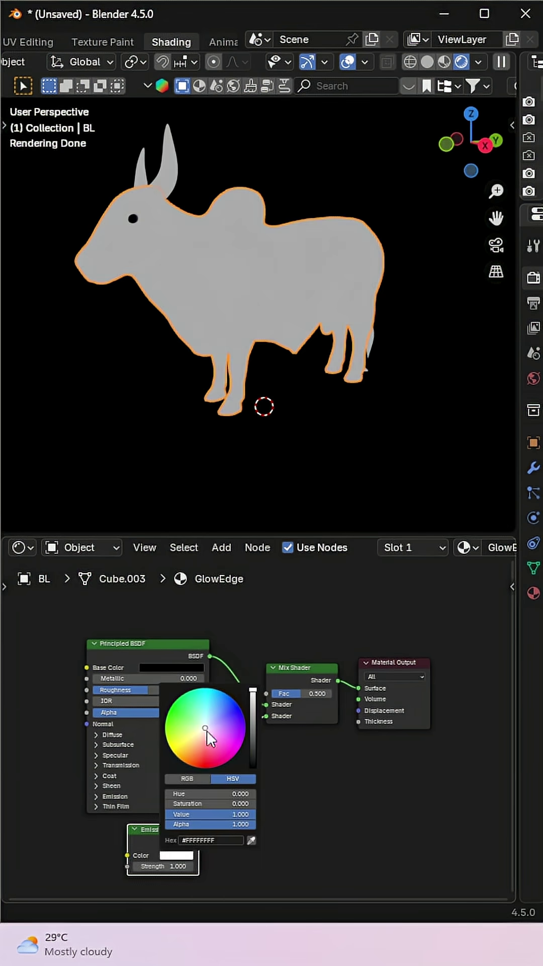
pyautogui.moveTo(181, 804); pyautogui.dragTo(253, 804)
pyautogui.click(182, 862)
pyautogui.write('3')
pyautogui.press('Return')
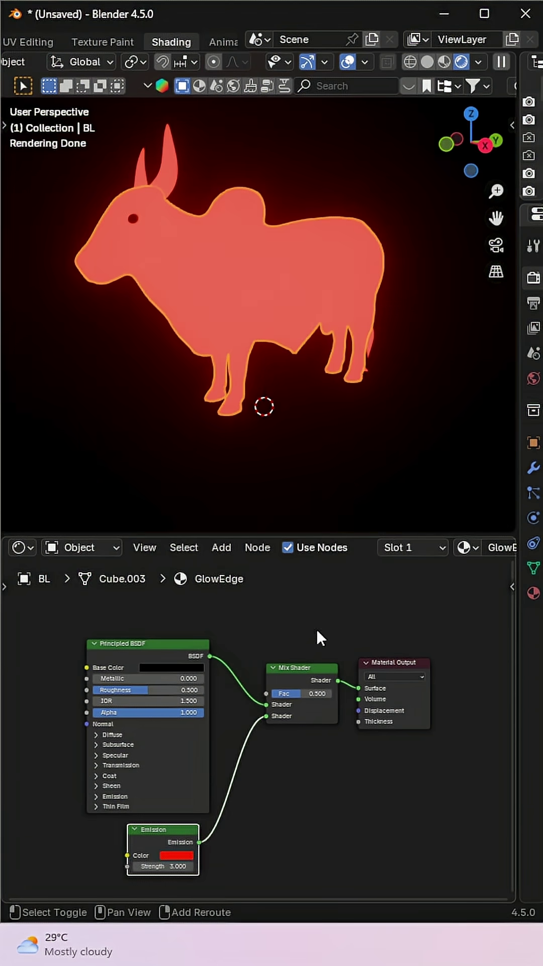
# Step: Add Fresnel and Color Ramp nodes above the shader nodes
pyautogui.keyDown('shift'); pyautogui.moveTo(317, 636); pyautogui.dragTo(358, 732, button='middle'); pyautogui.keyUp('shift')
pyautogui.moveTo(342, 801); pyautogui.dragTo(326, 748)
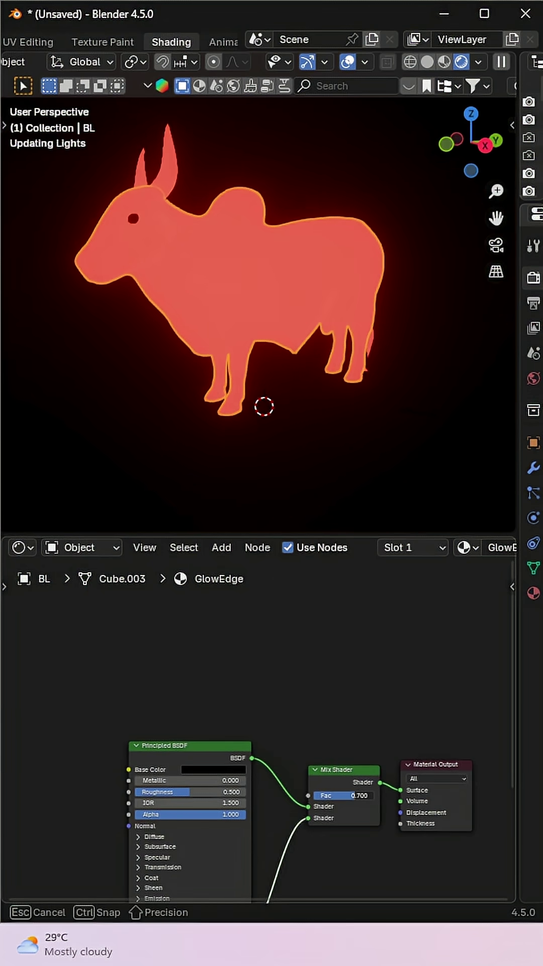
pyautogui.hotkey('shift', 'a')
pyautogui.click(280, 676)
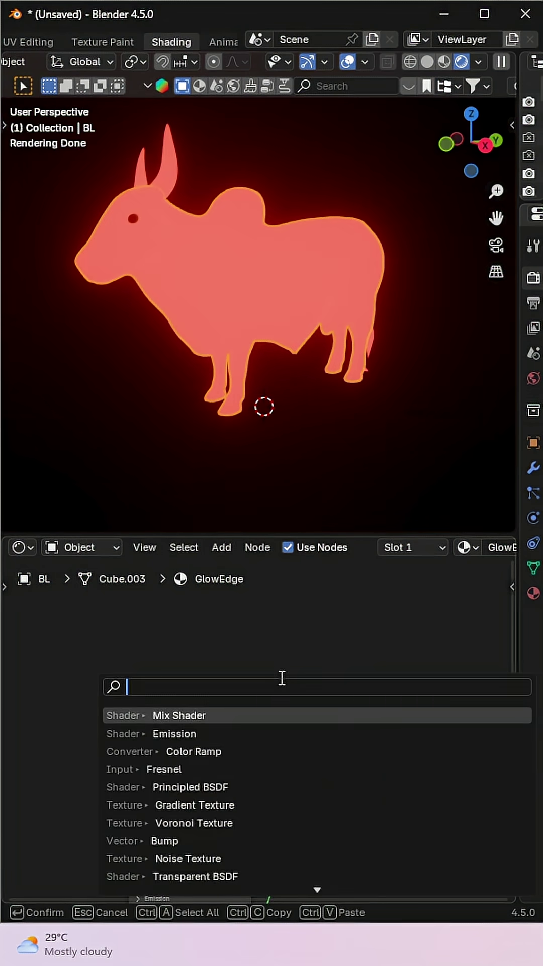
pyautogui.write('fres')
pyautogui.press('Return')
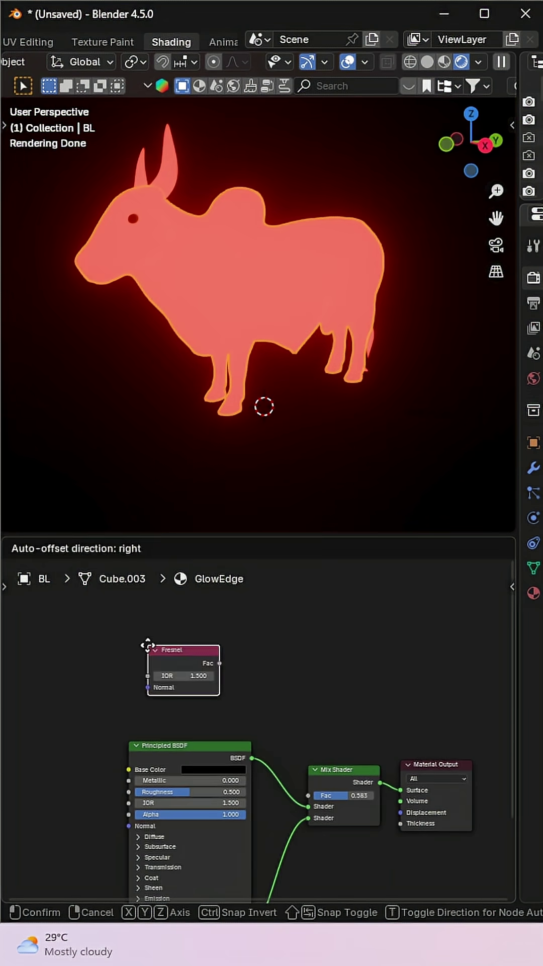
pyautogui.click(147, 645)
pyautogui.hotkey('shift', 'a')
pyautogui.click(300, 651)
pyautogui.write('color ra')
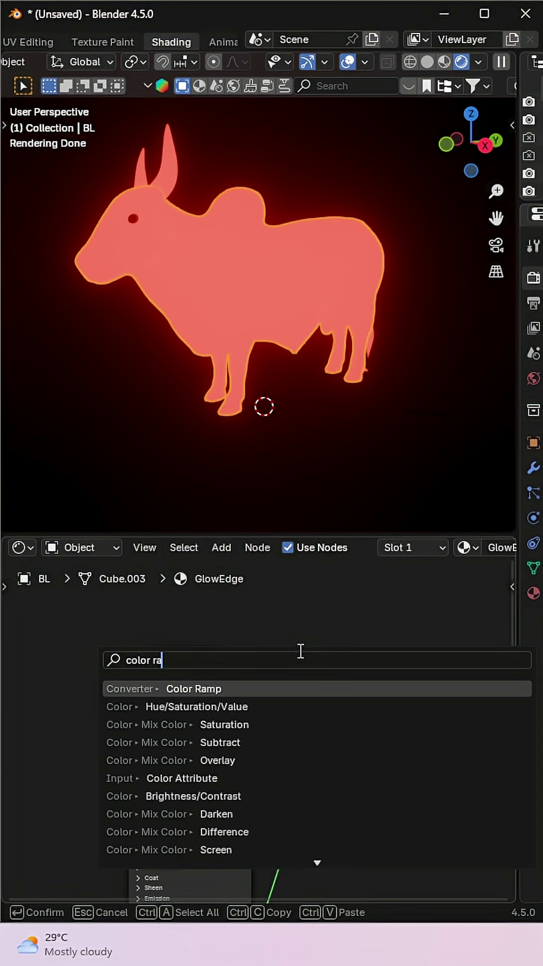
pyautogui.press('Return')
pyautogui.click(249, 627)
# Step: Link Fresnel into the Color Ramp Fac and the Color Ramp Color into the Mix Shader Fac
pyautogui.moveTo(182, 650); pyautogui.dragTo(82, 645)
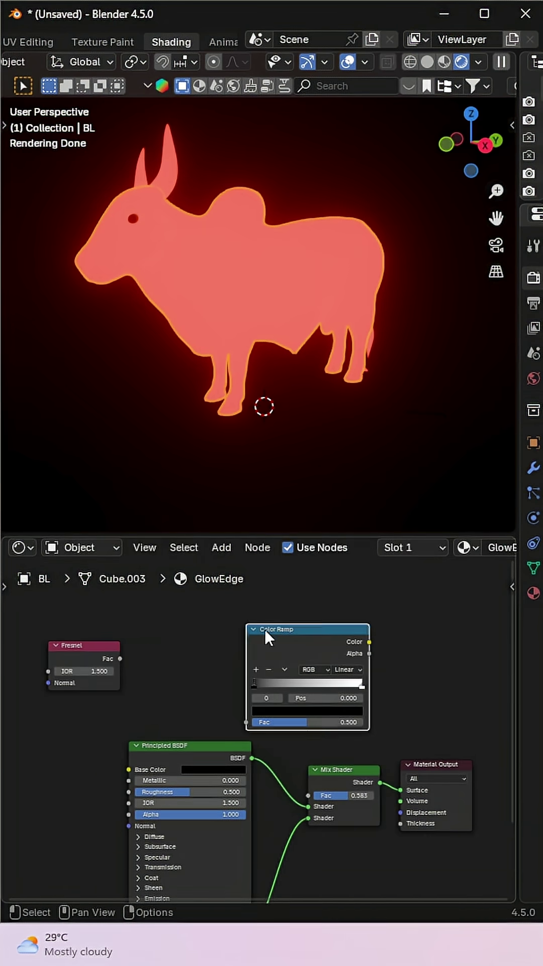
pyautogui.moveTo(264, 629); pyautogui.dragTo(212, 615)
pyautogui.moveTo(119, 658); pyautogui.dragTo(191, 707)
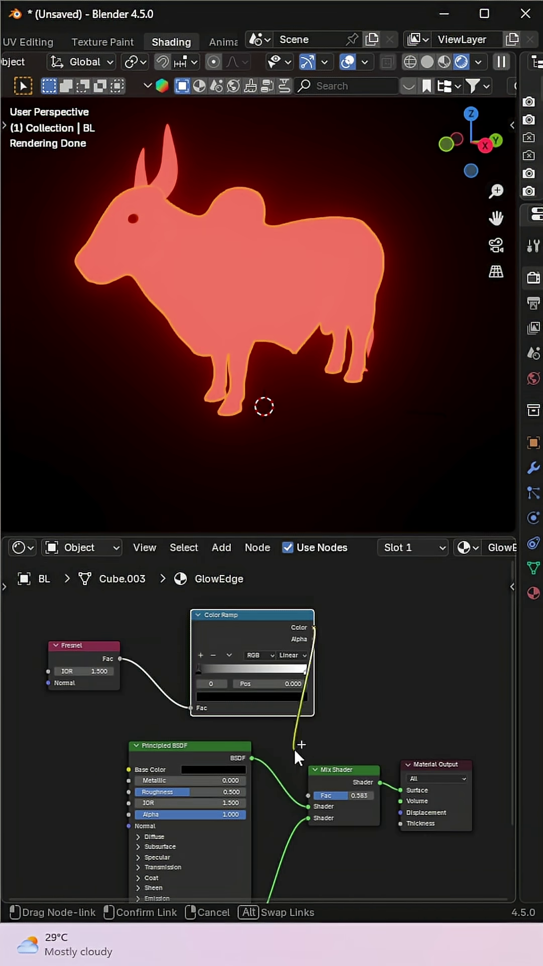
pyautogui.moveTo(313, 627)
pyautogui.mouseDown()
pyautogui.moveTo(310, 796)
pyautogui.moveTo(376, 707)
pyautogui.mouseUp()
pyautogui.rightClick(337, 759)
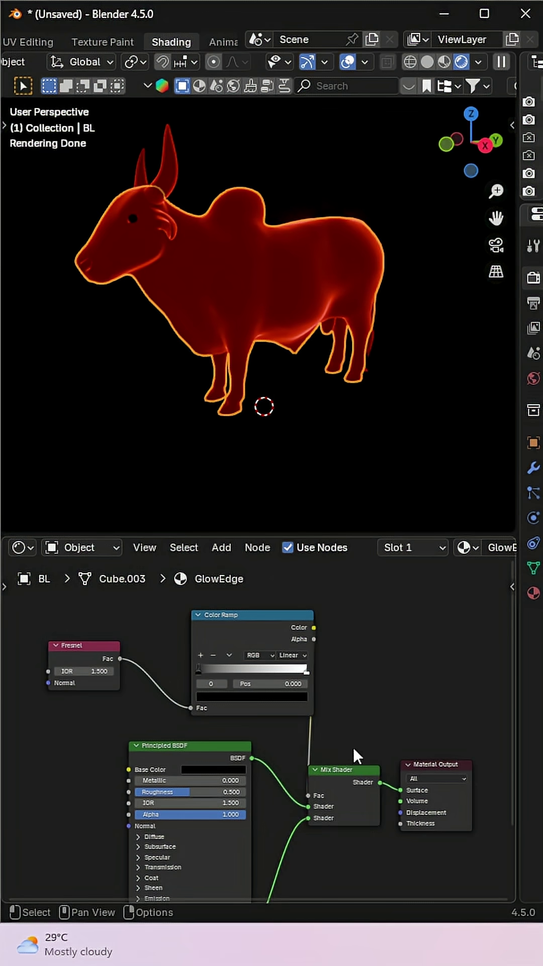
# Step: Reposition the Mix Shader and slide the Color Ramp stops toward the middle for a thin edge glow
pyautogui.moveTo(353, 751); pyautogui.dragTo(369, 705)
pyautogui.click(370, 705)
pyautogui.moveTo(199, 670); pyautogui.dragTo(241, 671)
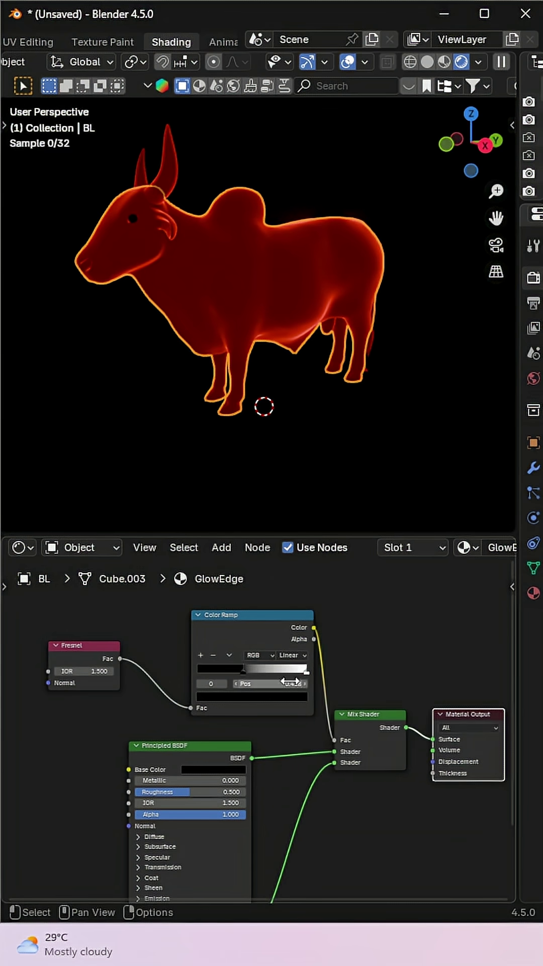
pyautogui.moveTo(307, 670)
pyautogui.mouseDown()
pyautogui.moveTo(254, 672)
pyautogui.moveTo(260, 671)
pyautogui.mouseUp()
pyautogui.moveTo(339, 306); pyautogui.dragTo(310, 294, button='middle')
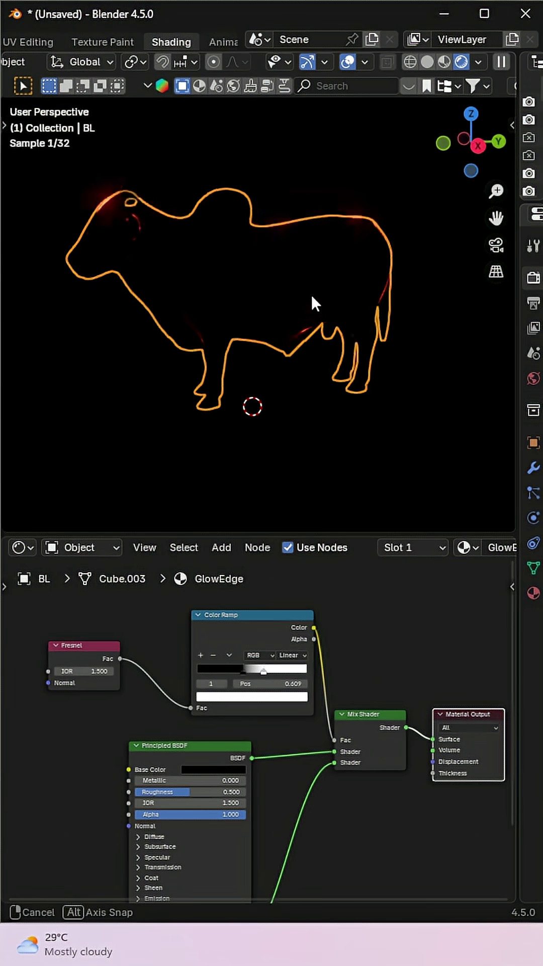
pyautogui.moveTo(260, 672); pyautogui.dragTo(264, 670)
pyautogui.scroll(-3, 319, 648)
pyautogui.scroll(3, 324, 793)
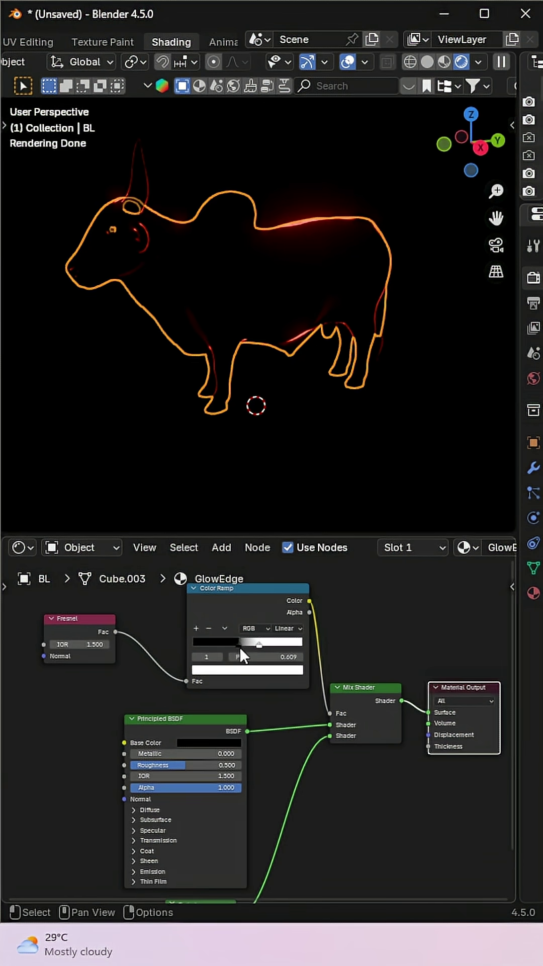
pyautogui.click(242, 643)
pyautogui.moveTo(244, 644); pyautogui.dragTo(254, 643)
pyautogui.moveTo(324, 369); pyautogui.dragTo(264, 311, button='middle')
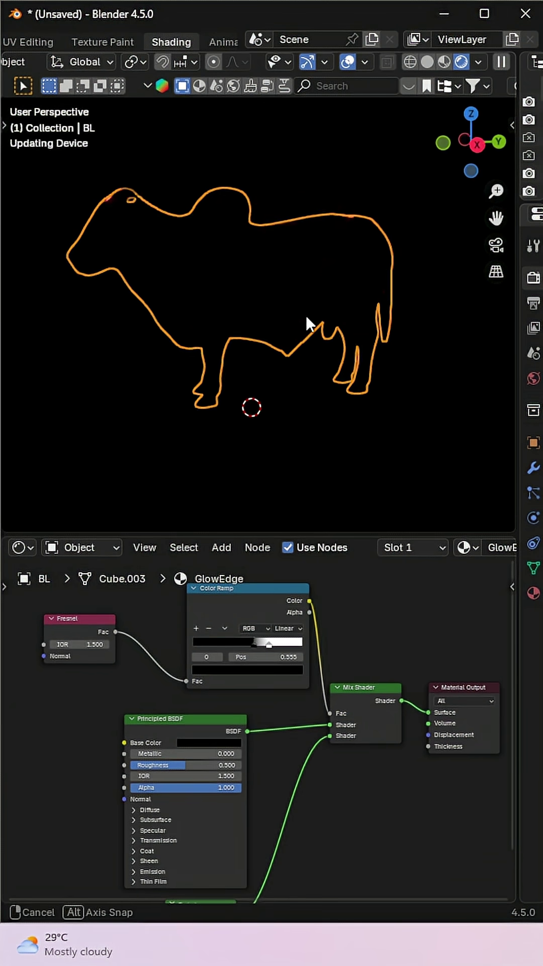
pyautogui.moveTo(254, 643); pyautogui.dragTo(234, 642)
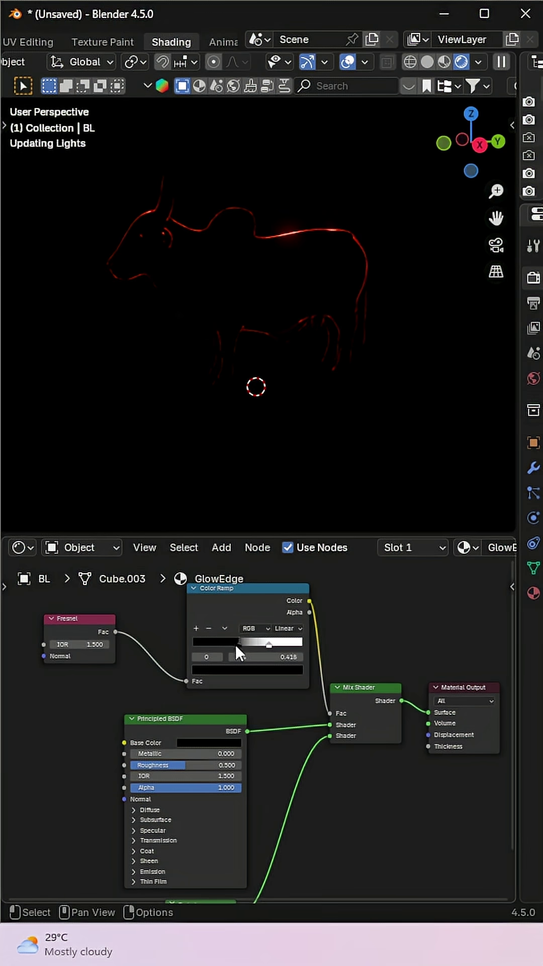
# Step: Raise the emission strength to 100 and change the glow color to blue
pyautogui.moveTo(226, 830); pyautogui.dragTo(243, 683, button='middle')
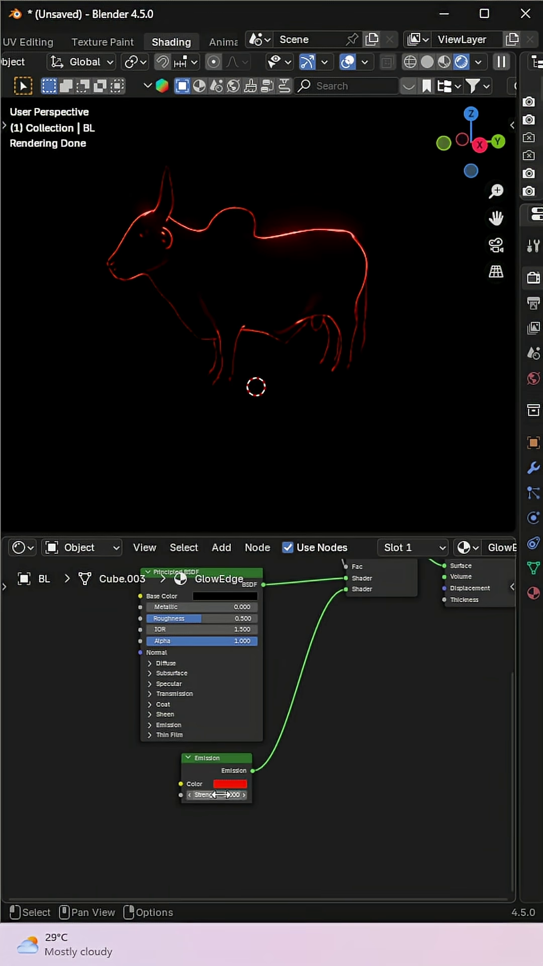
pyautogui.doubleClick(223, 794)
pyautogui.write('100')
pyautogui.press('Return')
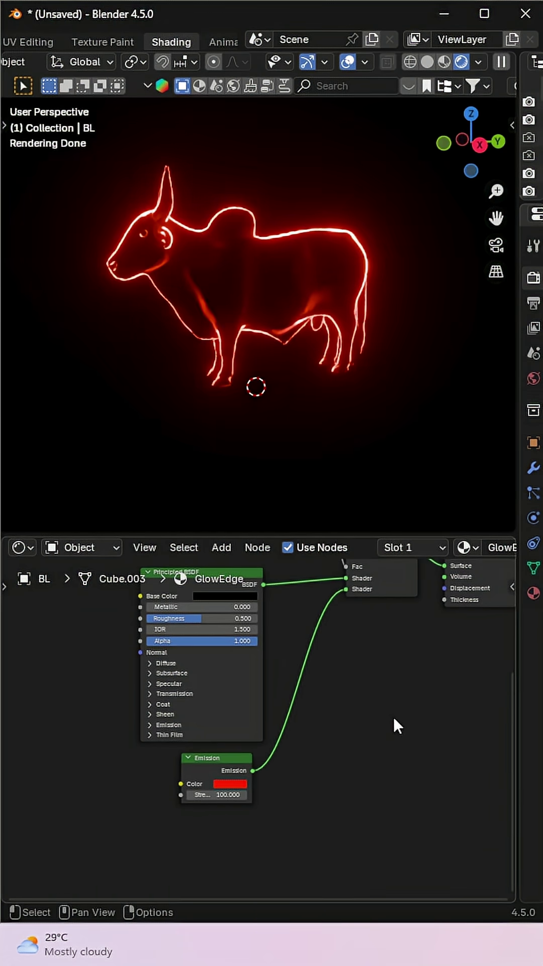
pyautogui.moveTo(300, 337)
pyautogui.mouseDown(button='middle')
pyautogui.moveTo(184, 274)
pyautogui.moveTo(426, 342)
pyautogui.moveTo(349, 765)
pyautogui.mouseUp(button='middle')
pyautogui.keyDown('shift'); pyautogui.scroll(5, 315, 800); pyautogui.keyUp('shift')
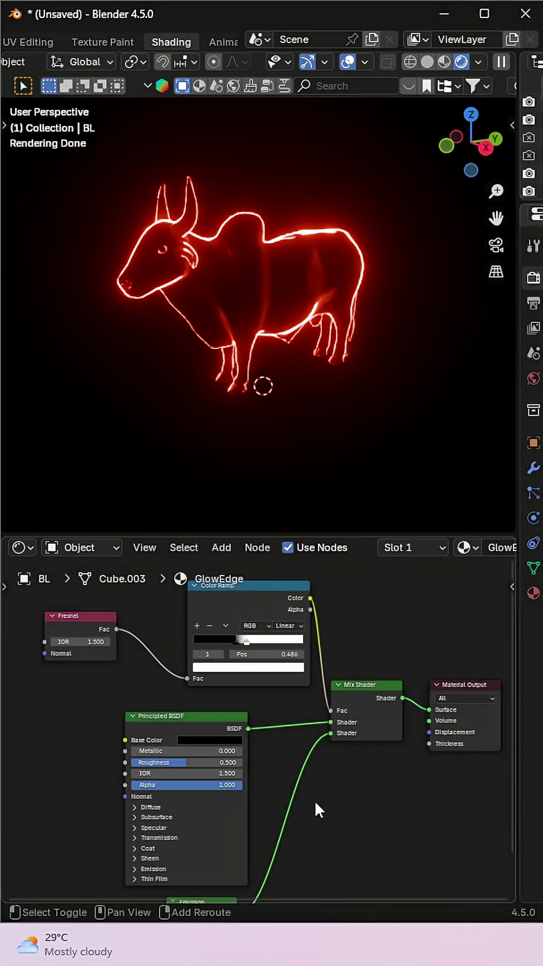
pyautogui.keyDown('shift'); pyautogui.scroll(-5, 225, 823); pyautogui.keyUp('shift')
pyautogui.click(224, 757)
pyautogui.click(241, 617)
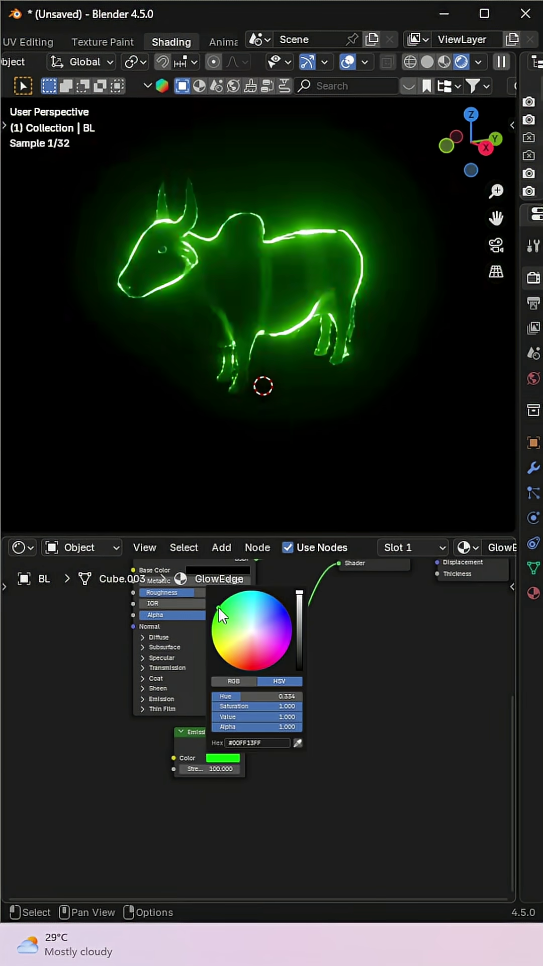
pyautogui.click(222, 758)
pyautogui.click(234, 682)
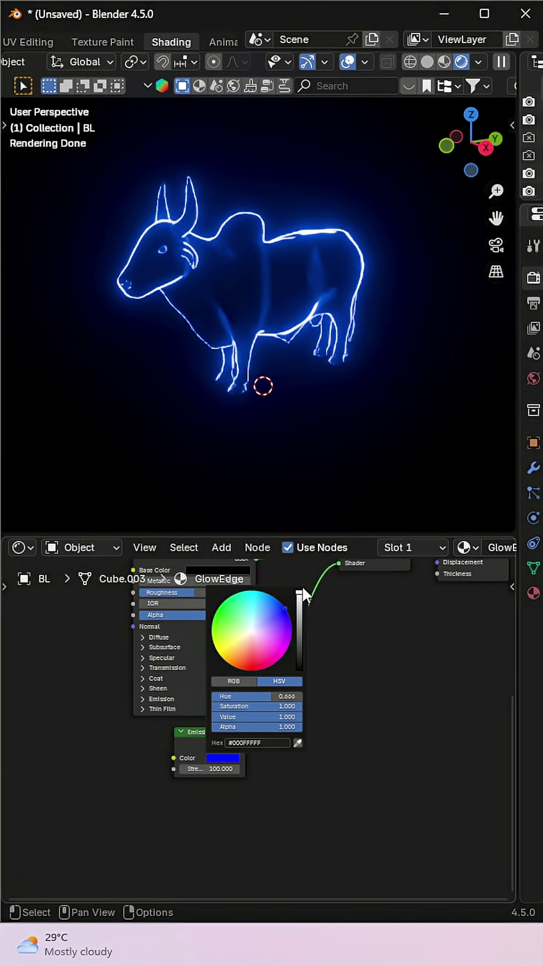